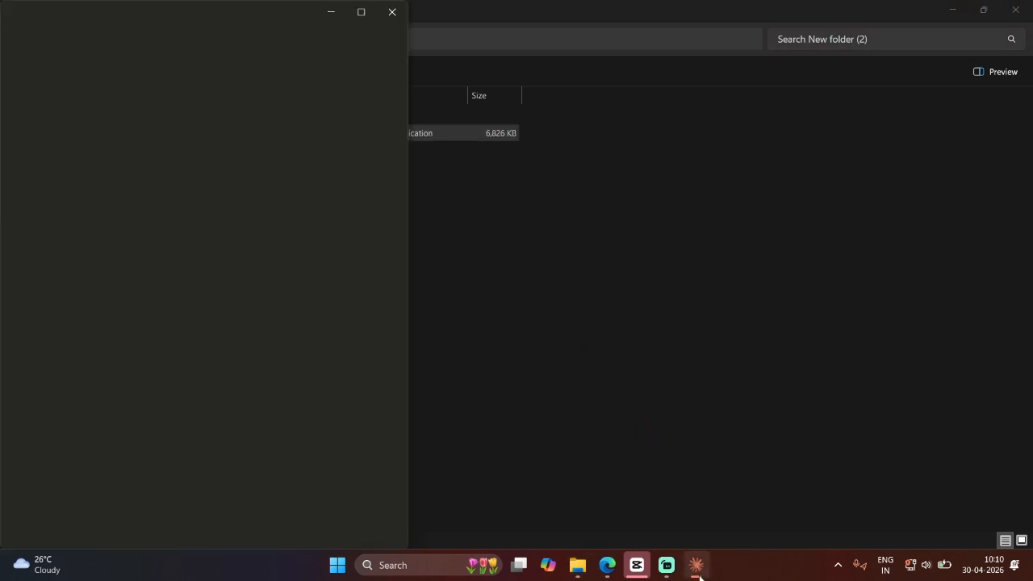
Maximize the Claude window and open the Blender connector from the Customize connectors directory by searching BLENDER
{"action": "mouse_move", "coordinate": [698, 575]}
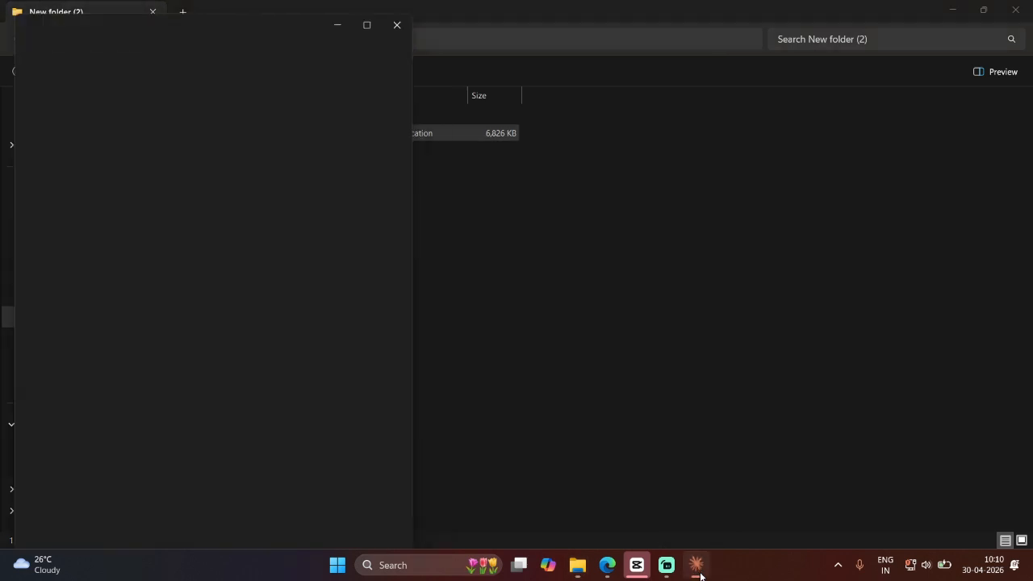
{"action": "left_click", "coordinate": [368, 16]}
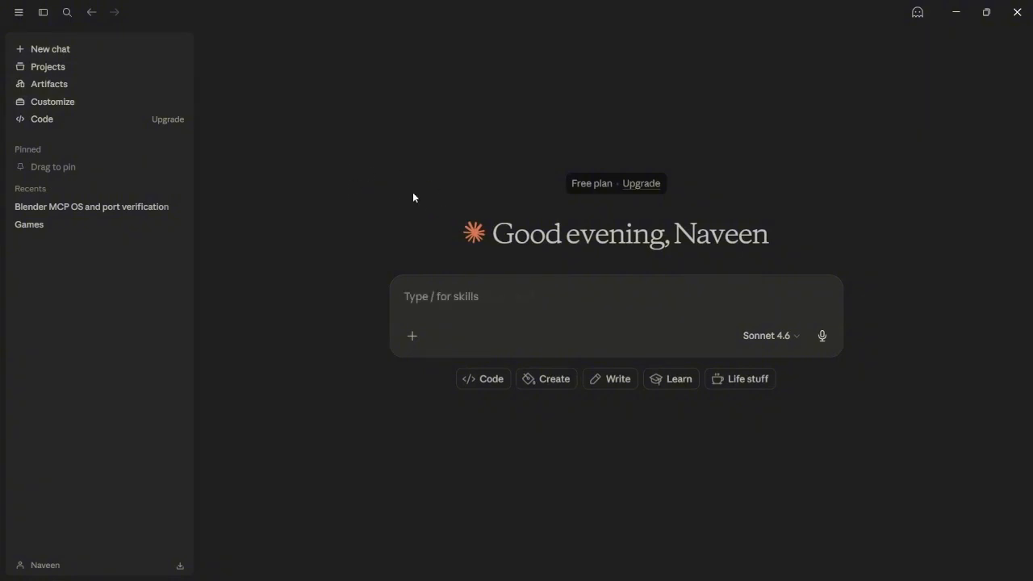
{"action": "left_click", "coordinate": [122, 107]}
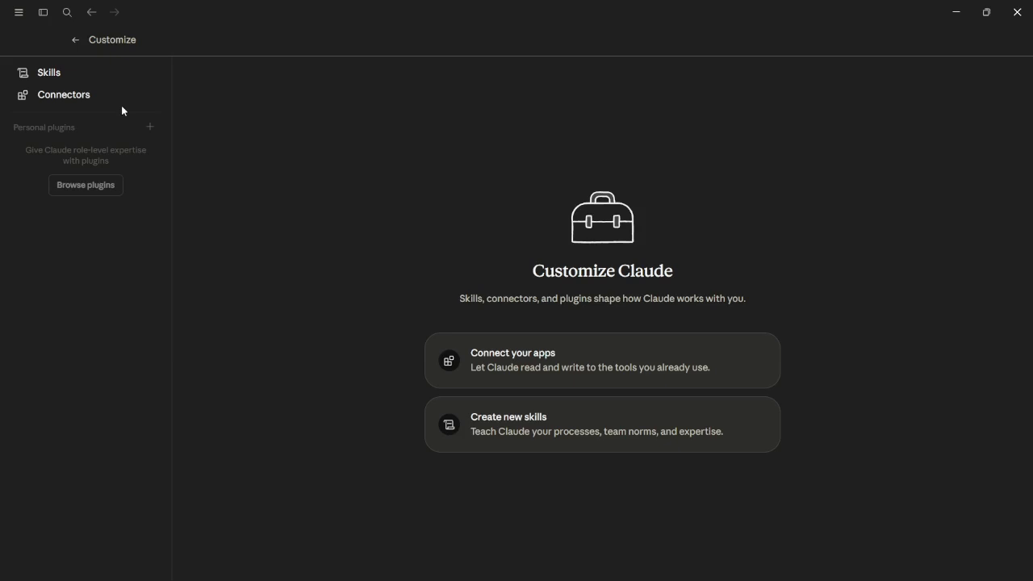
{"action": "left_click", "coordinate": [556, 358]}
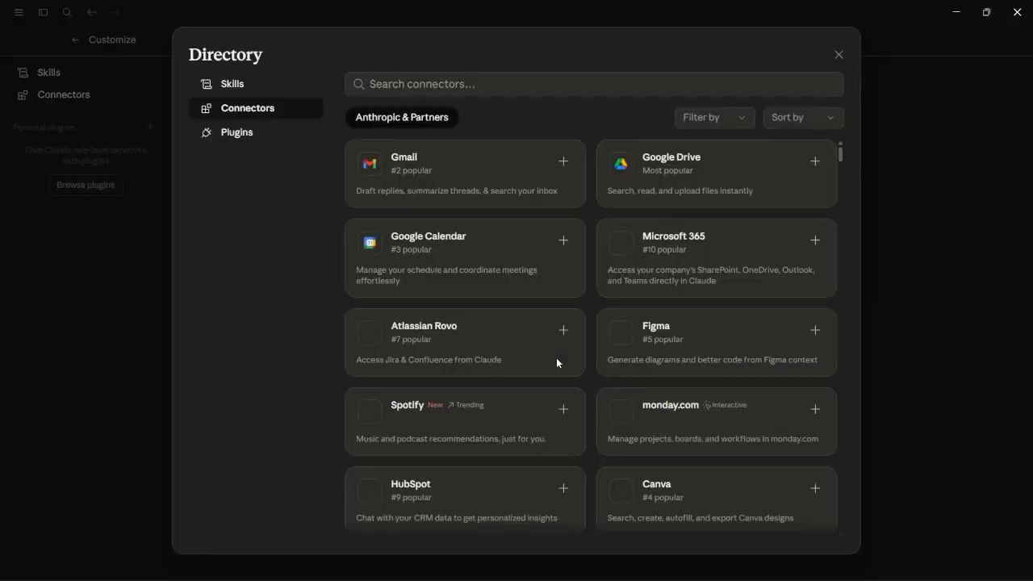
{"action": "left_click", "coordinate": [448, 86]}
{"action": "type", "text": "BLENDER"}
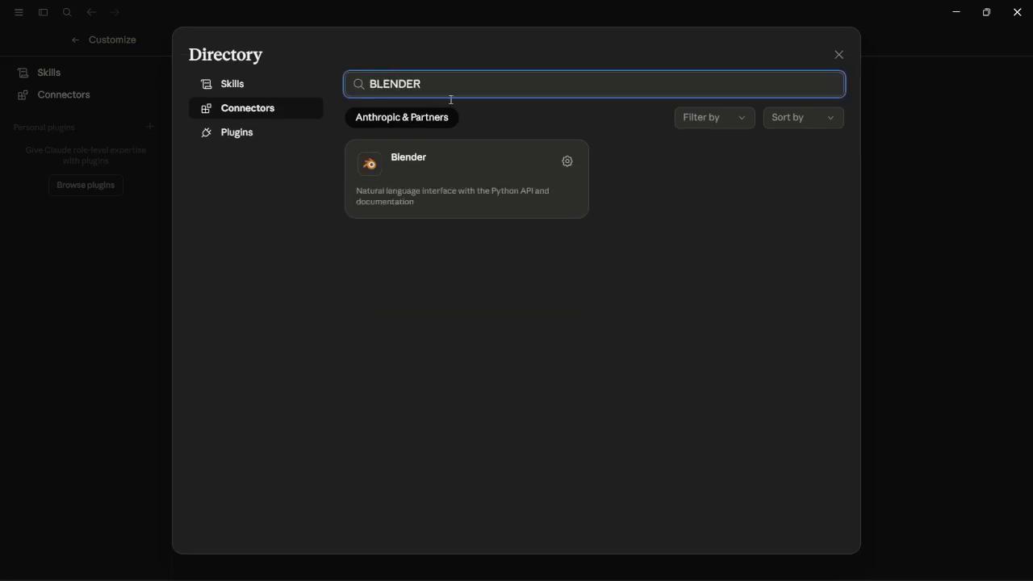
{"action": "left_click", "coordinate": [412, 173]}
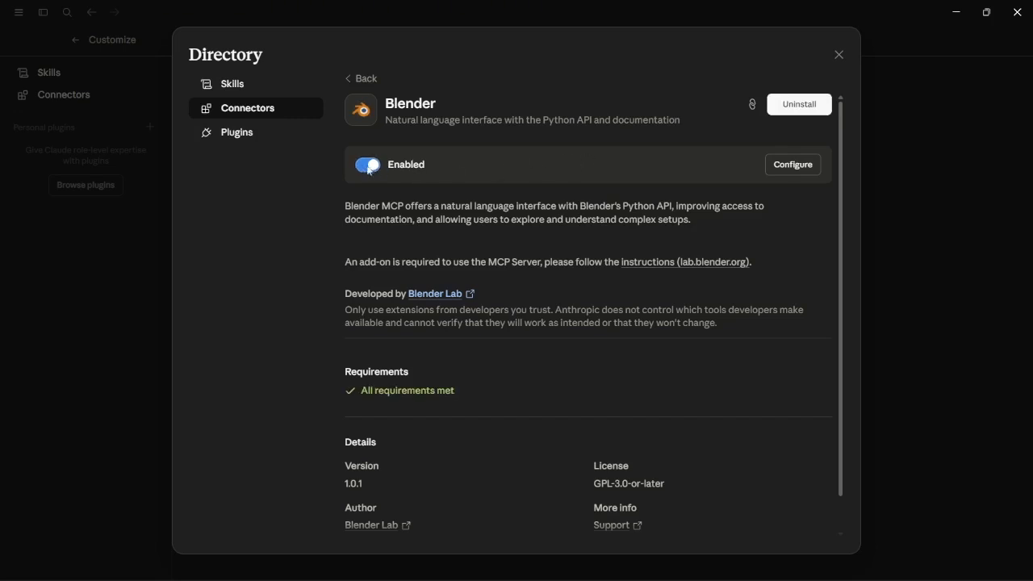
{"action": "scroll", "coordinate": [551, 303], "scroll_direction": "down", "scroll_amount": 2}
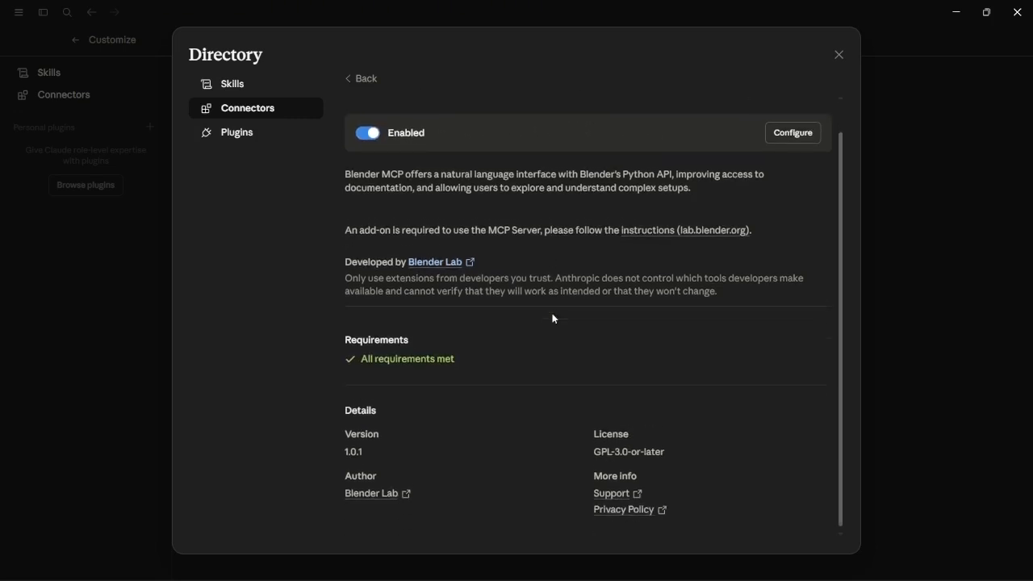
{"action": "scroll", "coordinate": [565, 290], "scroll_direction": "up", "scroll_amount": 2}
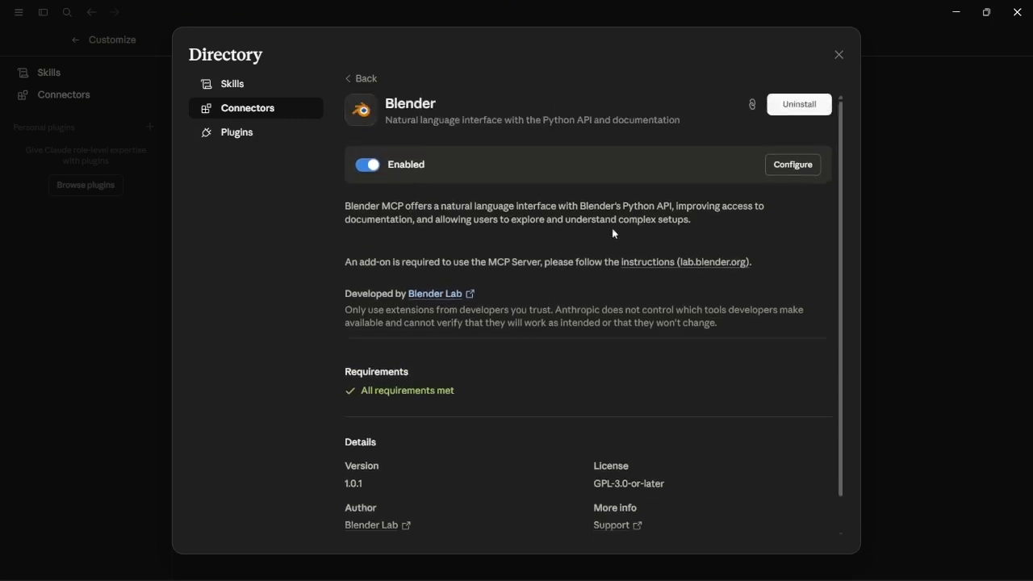
Open the Blender connector's configuration and set the read-only tools permission to Always allow
{"action": "left_click", "coordinate": [794, 164]}
{"action": "left_click", "coordinate": [842, 264]}
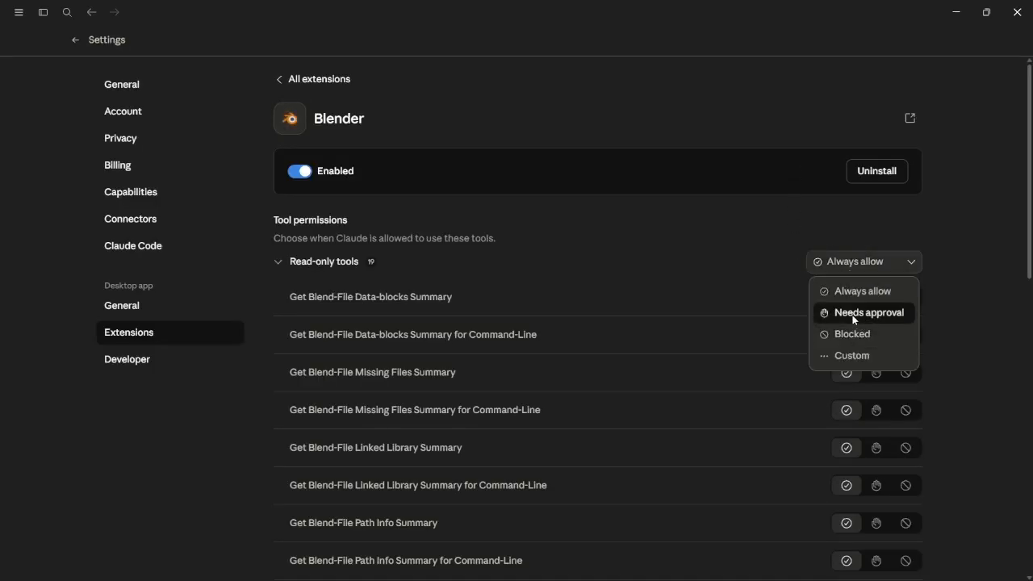
{"action": "left_click", "coordinate": [865, 291]}
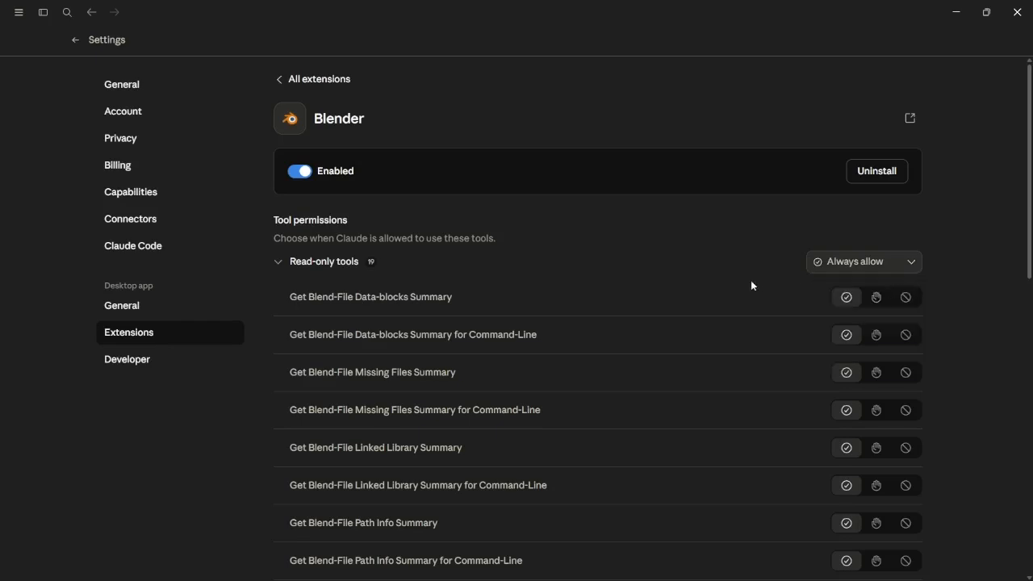
Set the Blender connector's write/delete tools permission to Always allow
{"action": "scroll", "coordinate": [751, 286], "scroll_direction": "down", "scroll_amount": 8}
{"action": "scroll", "coordinate": [794, 364], "scroll_direction": "down", "scroll_amount": 3}
{"action": "left_click", "coordinate": [860, 292]}
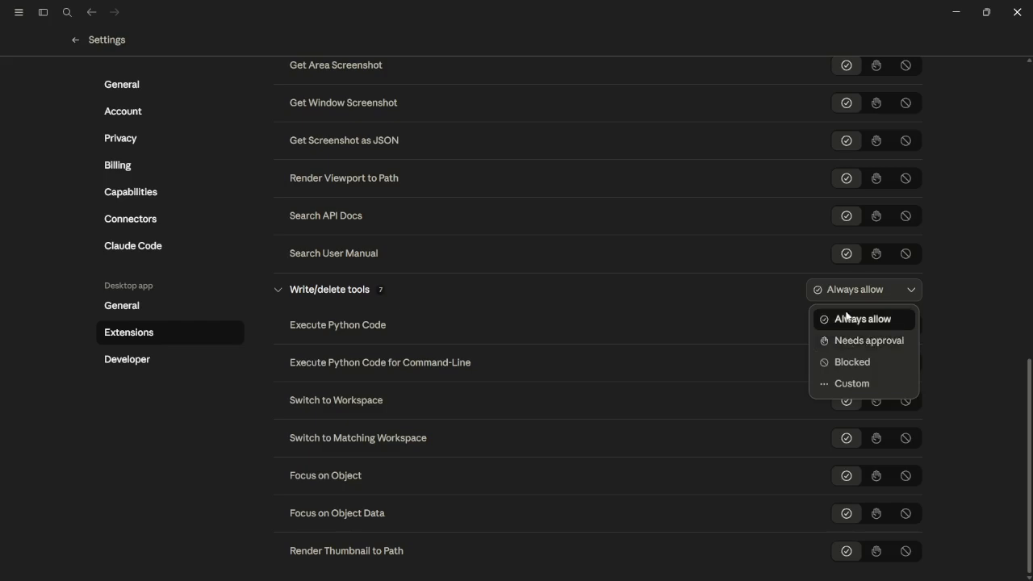
{"action": "left_click", "coordinate": [856, 319]}
{"action": "left_click", "coordinate": [838, 291]}
{"action": "left_click", "coordinate": [825, 318]}
{"action": "scroll", "coordinate": [726, 296], "scroll_direction": "up", "scroll_amount": 10}
{"action": "scroll", "coordinate": [726, 297], "scroll_direction": "up", "scroll_amount": 3}
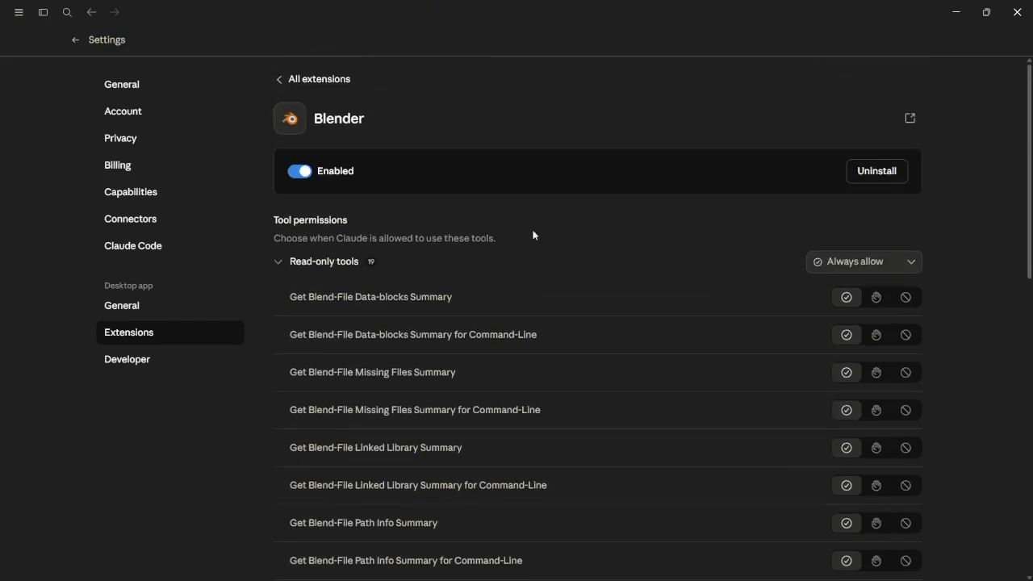
Reopen the Blender connector from the directory by searching BLE and follow its add-on instructions link on lab.blender.org
{"action": "left_click", "coordinate": [76, 40]}
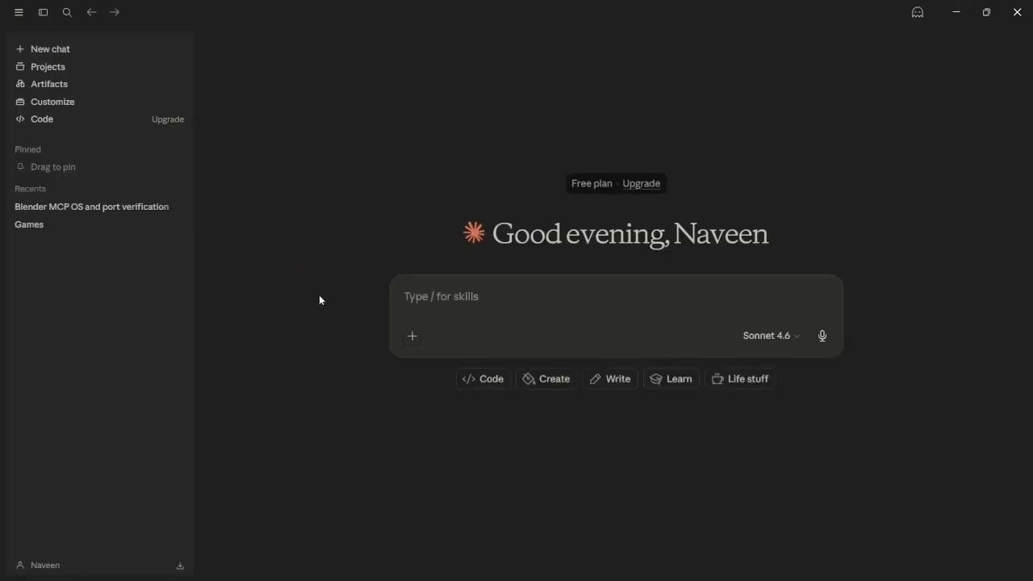
{"action": "left_click", "coordinate": [53, 101]}
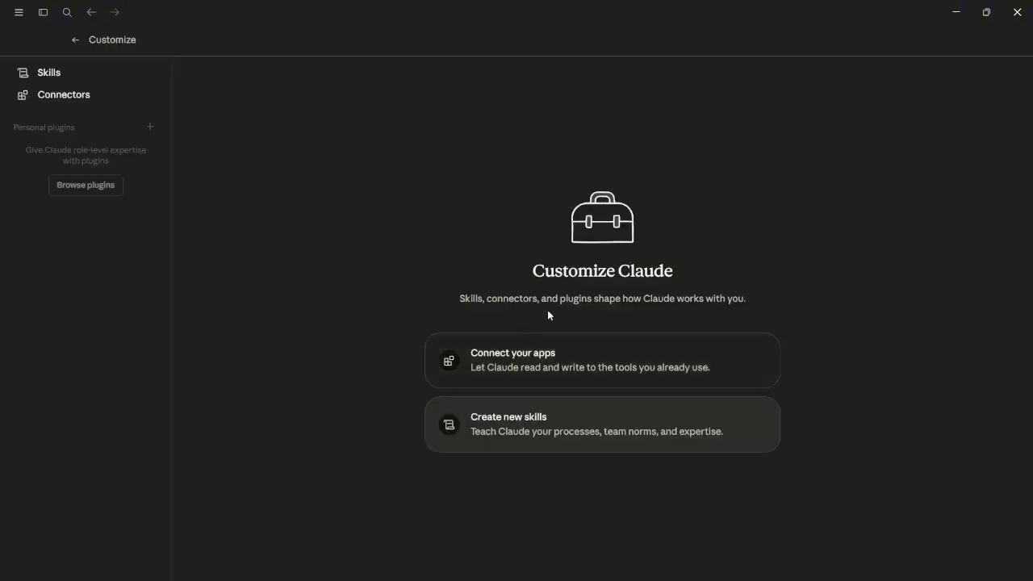
{"action": "left_click", "coordinate": [549, 342]}
{"action": "left_click", "coordinate": [447, 84]}
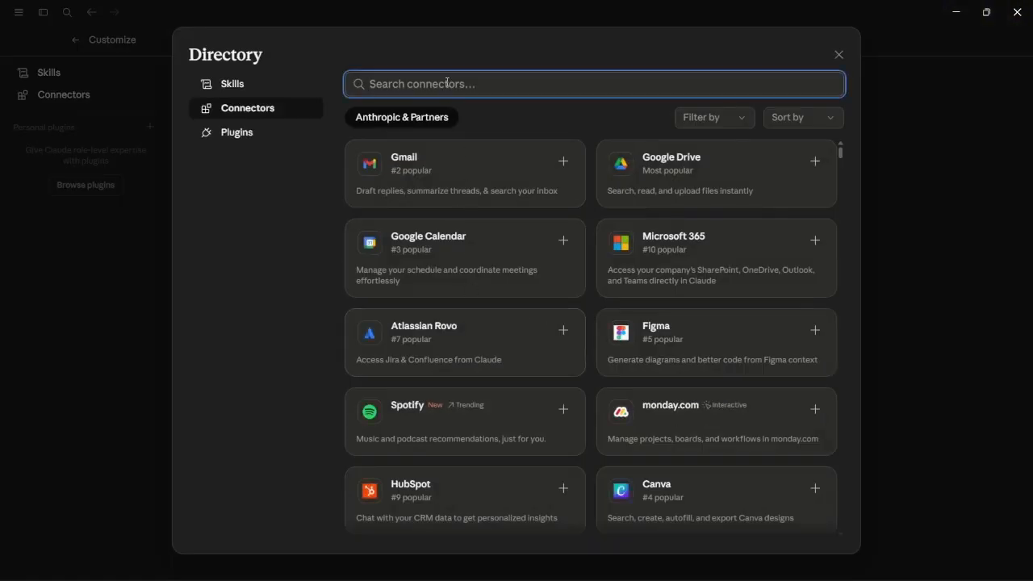
{"action": "type", "text": "BLE"}
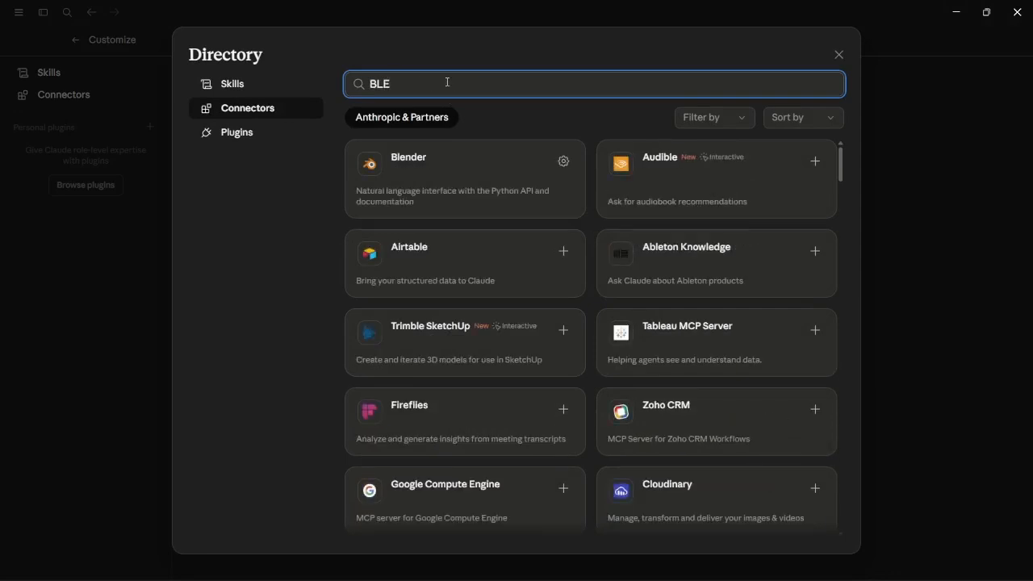
{"action": "left_click", "coordinate": [476, 199]}
{"action": "scroll", "coordinate": [493, 320], "scroll_direction": "down", "scroll_amount": 1}
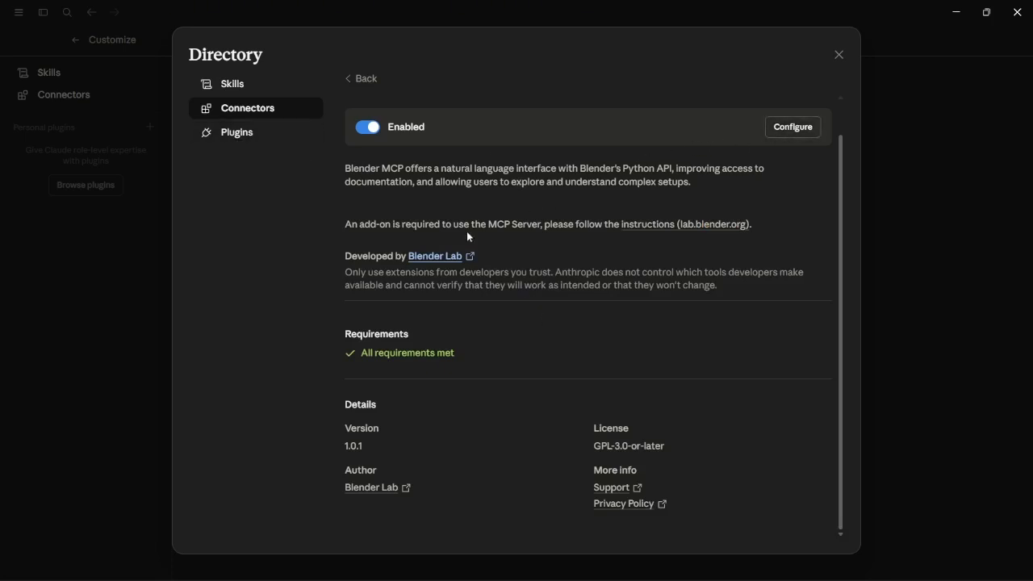
{"action": "left_click", "coordinate": [654, 225]}
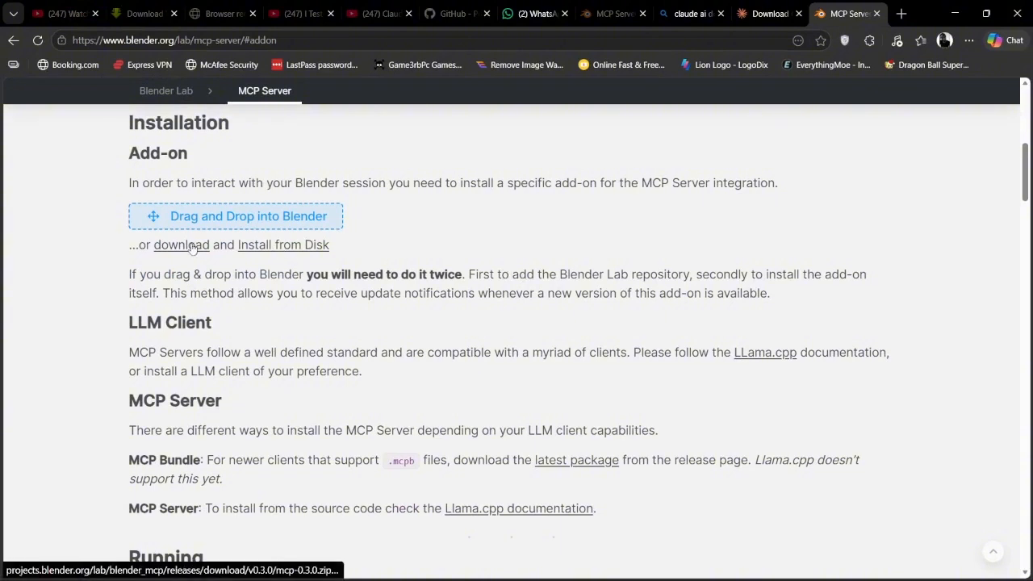
Switch to Blender and open the Preferences window
{"action": "key", "text": "alt+Tab"}
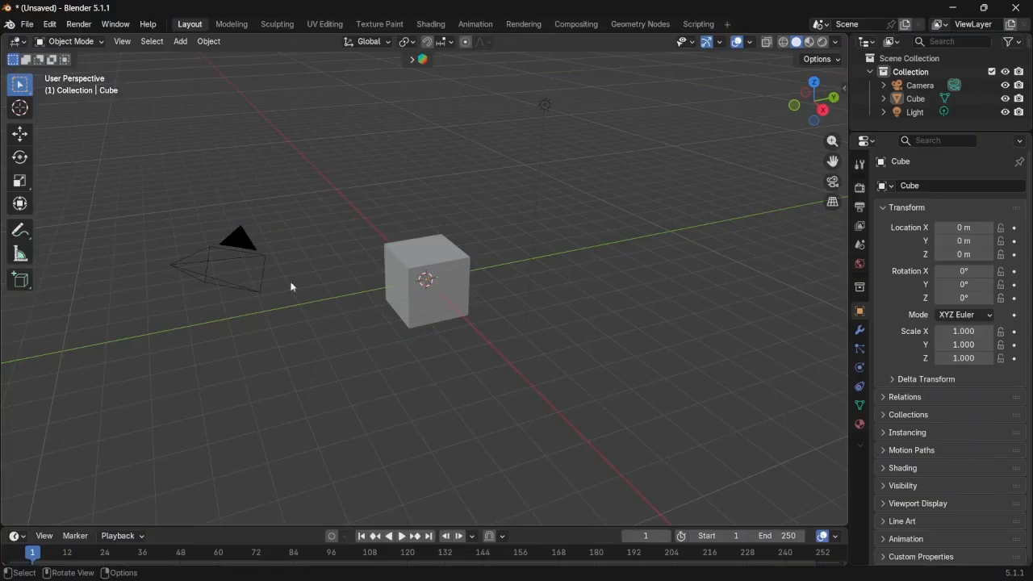
{"action": "left_click", "coordinate": [53, 26]}
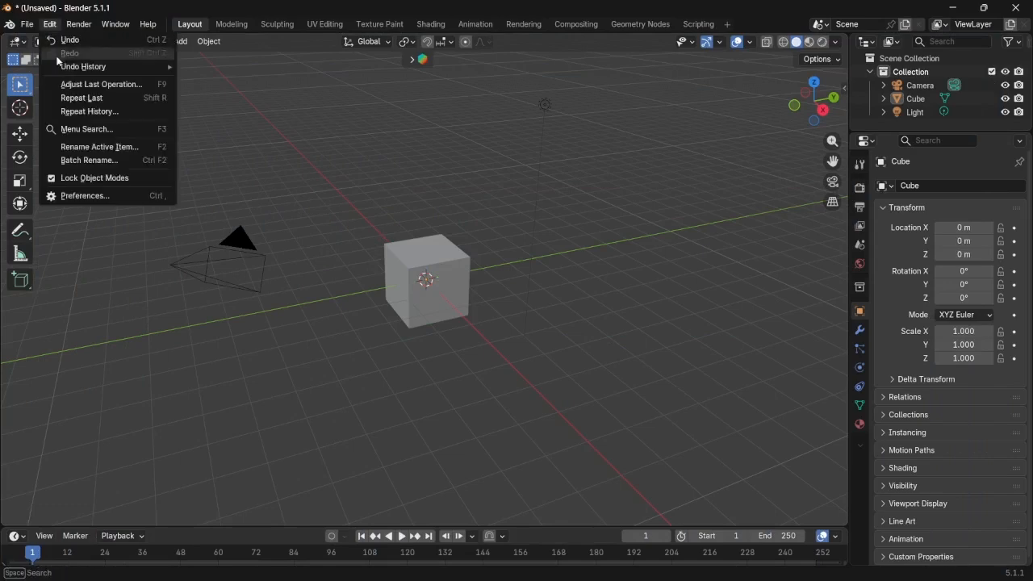
{"action": "left_click", "coordinate": [91, 197]}
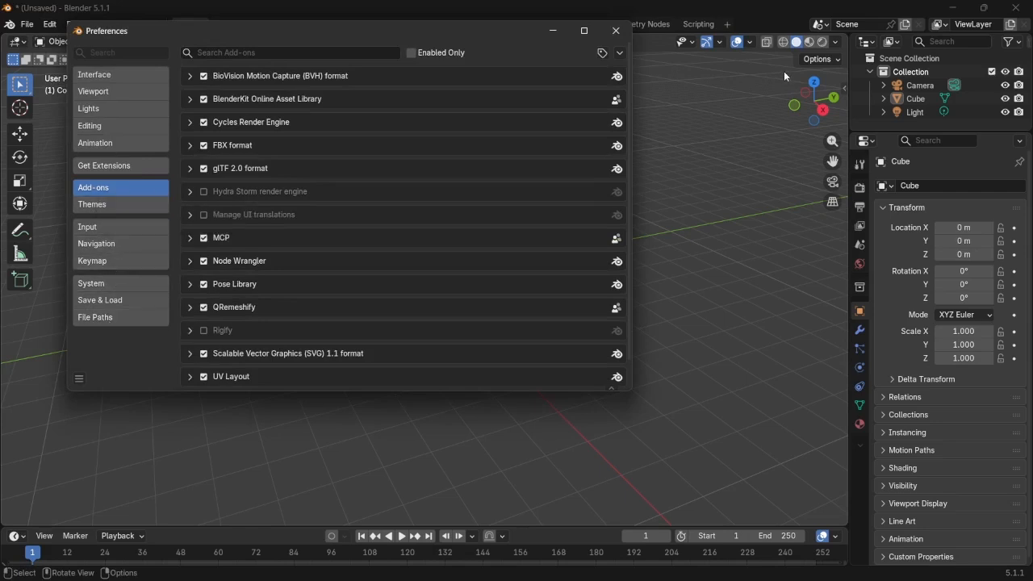
Install the add-on from disk using the mcp-0.3.0.zip file in the Games downloads folder
{"action": "left_click", "coordinate": [624, 52]}
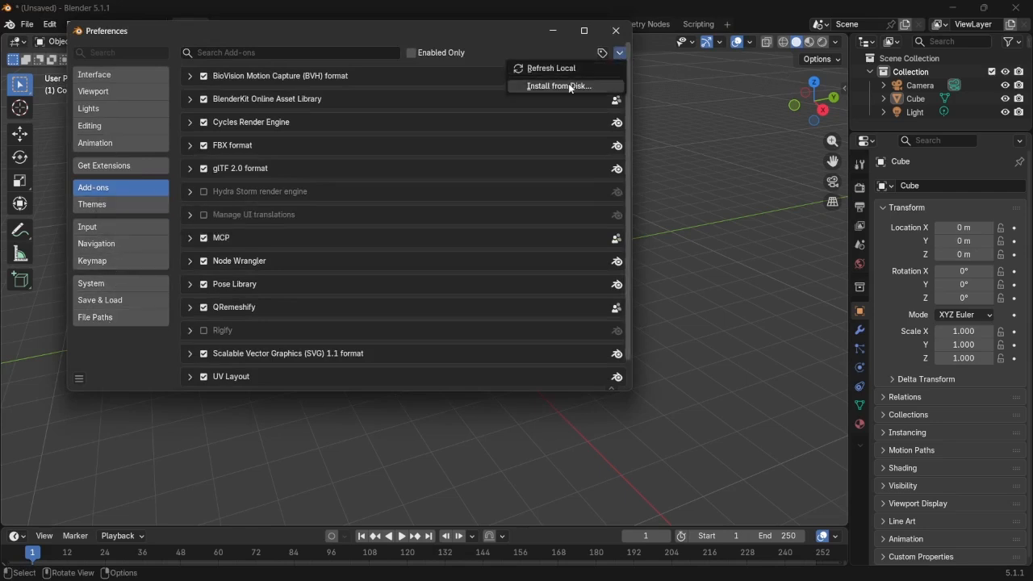
{"action": "left_click", "coordinate": [568, 83]}
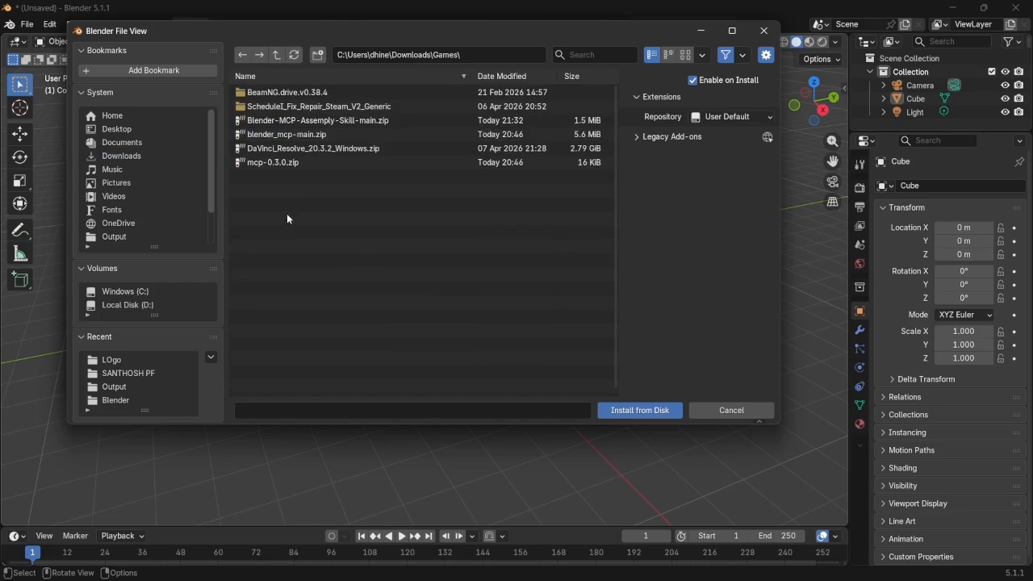
{"action": "left_click", "coordinate": [274, 163]}
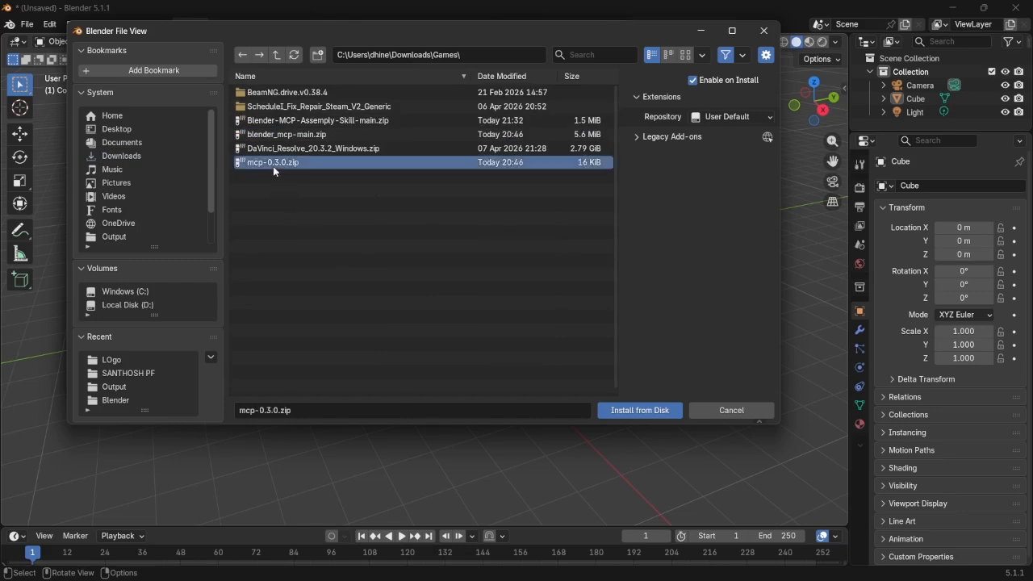
{"action": "left_click", "coordinate": [650, 413]}
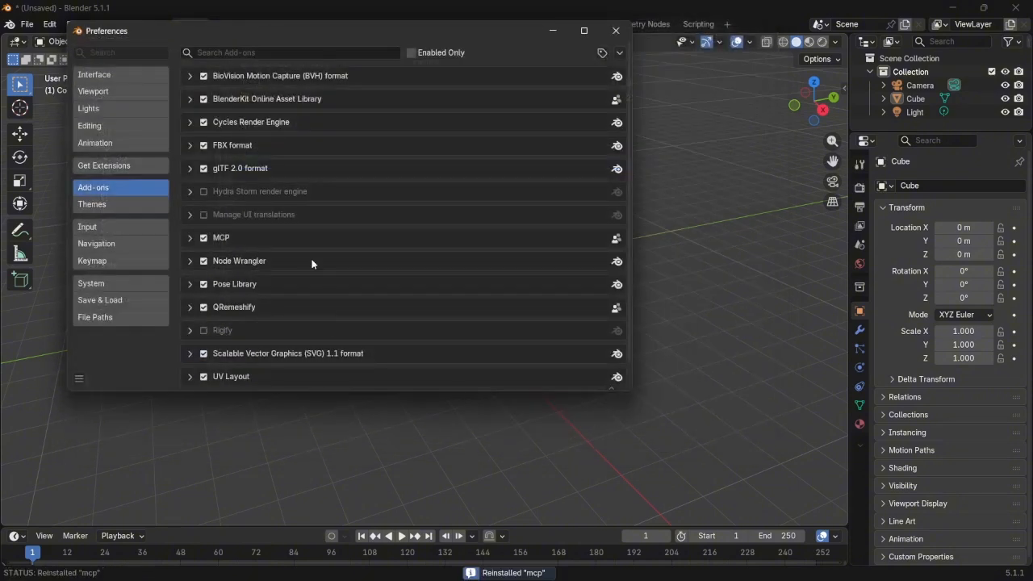
Expand the MCP add-on's preferences, start the MCP Bridge Server, and minimize Preferences
{"action": "left_click", "coordinate": [190, 236]}
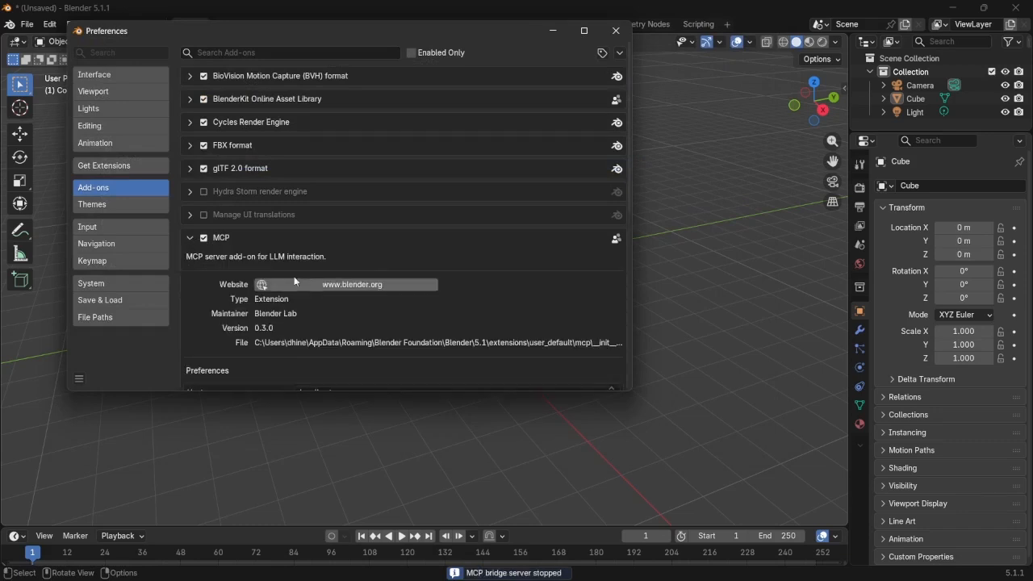
{"action": "scroll", "coordinate": [378, 239], "scroll_direction": "down", "scroll_amount": 6}
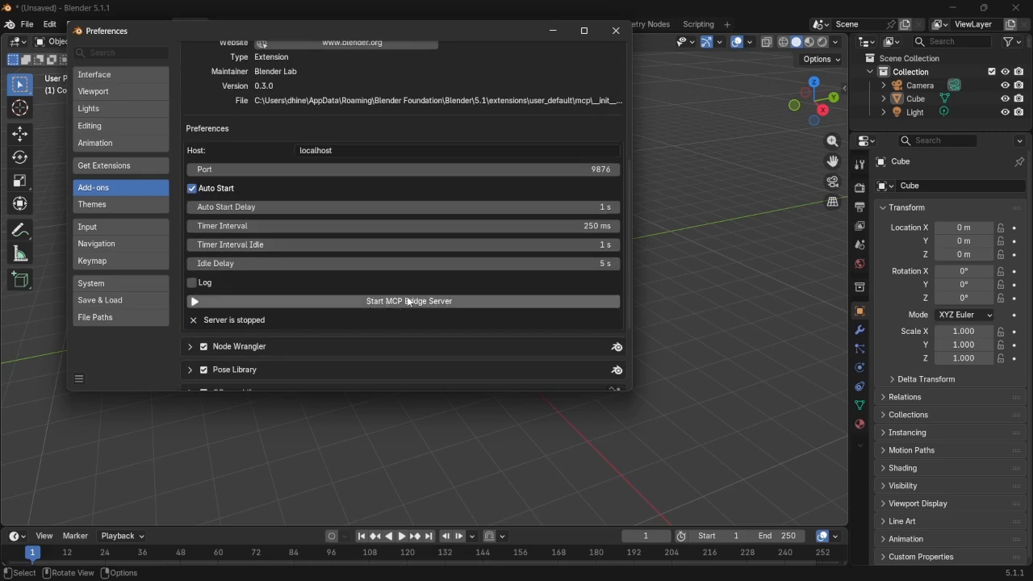
{"action": "left_click", "coordinate": [394, 303]}
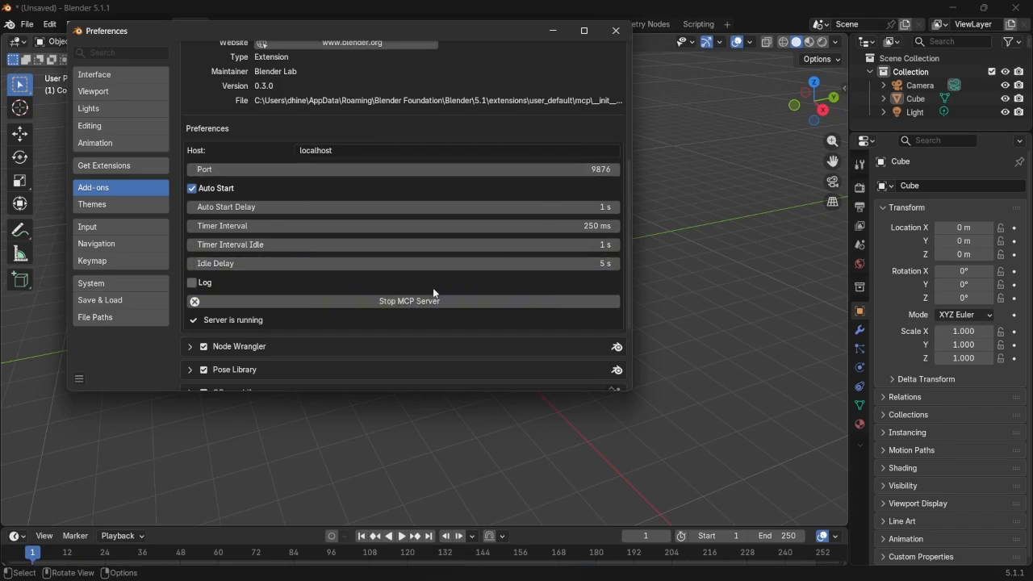
{"action": "left_click", "coordinate": [552, 31]}
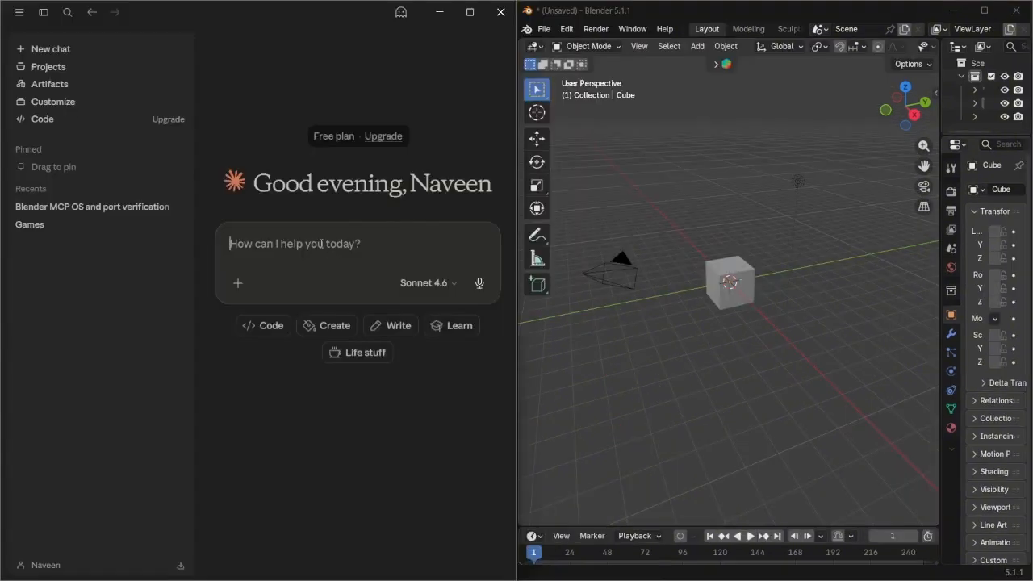
Ask Claude in a new chat: "Check the Blender mcp status and the port number" and read the reply
{"action": "type", "text": "C"}
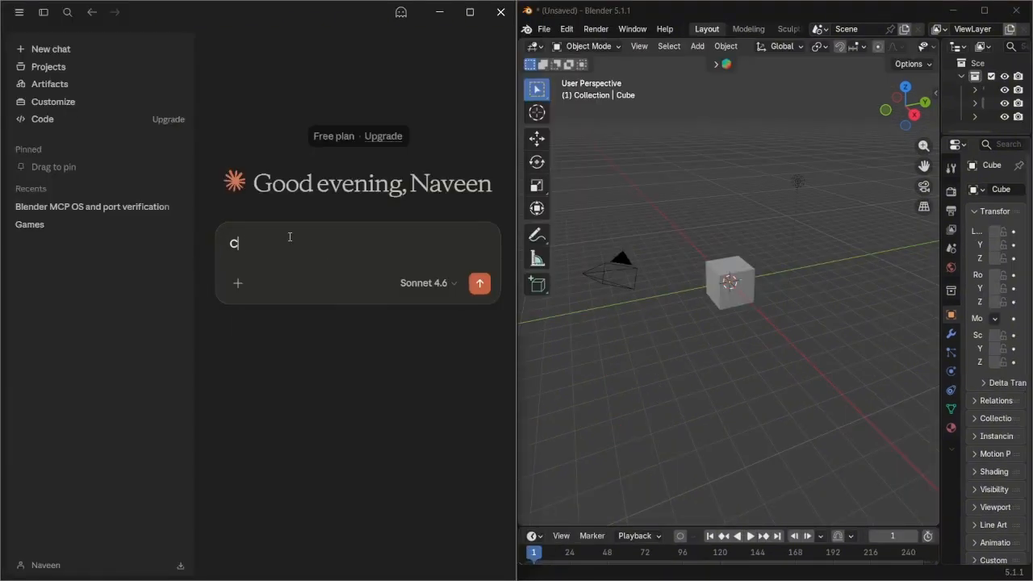
{"action": "type", "text": "heck the Blender mc"}
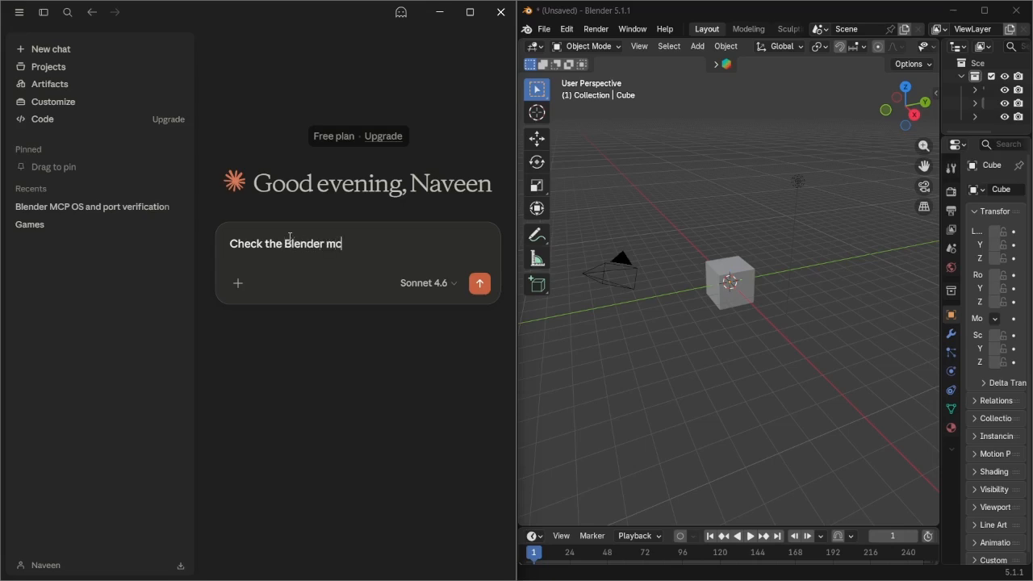
{"action": "type", "text": "p and the port number"}
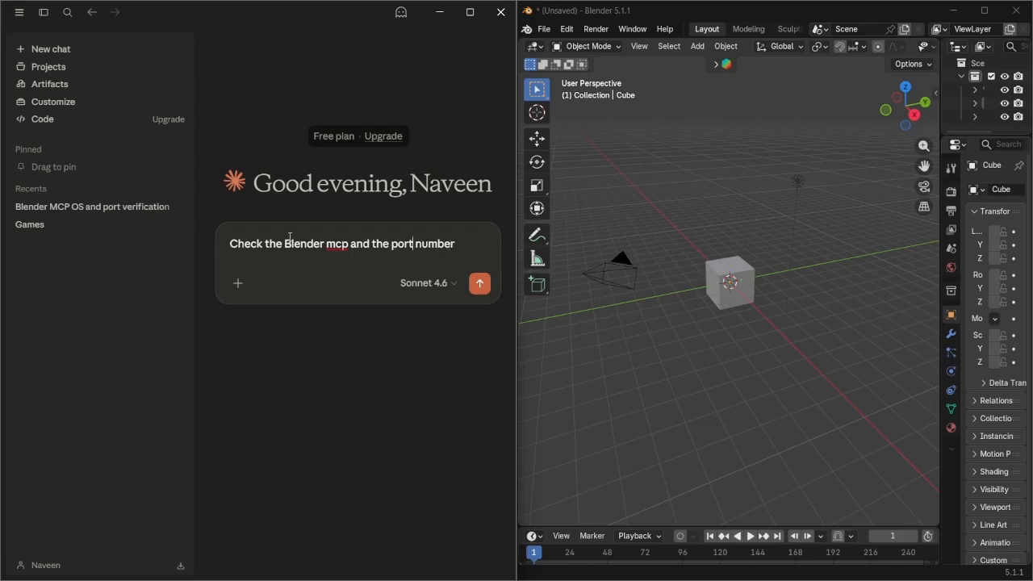
{"action": "type", "text": "status"}
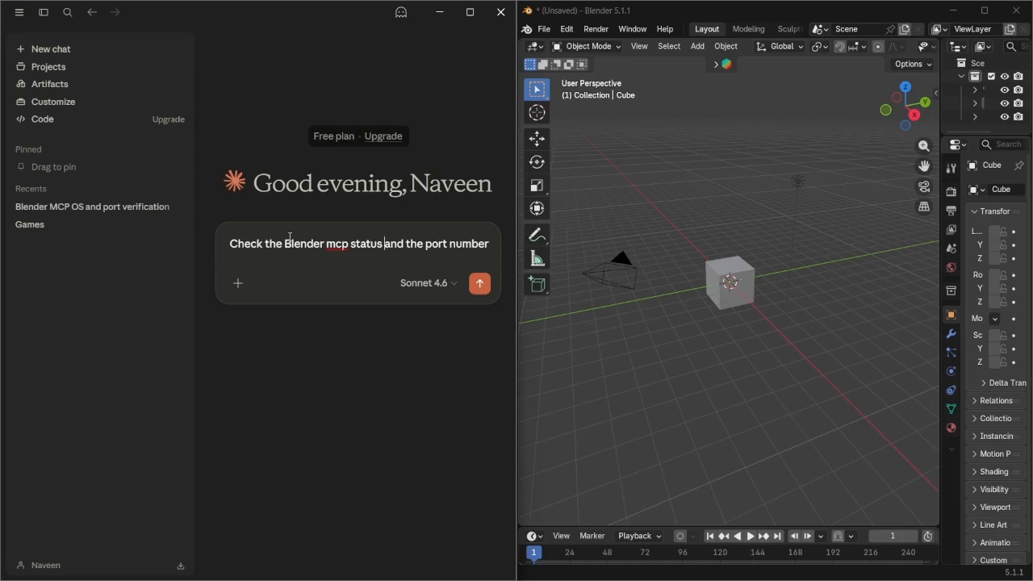
{"action": "key", "text": "Return"}
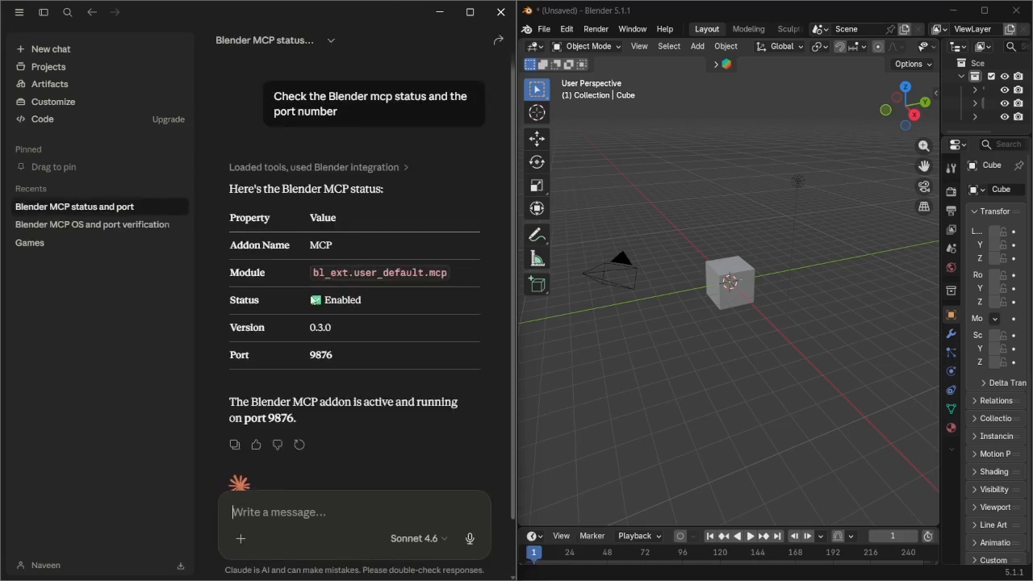
{"action": "scroll", "coordinate": [352, 336], "scroll_direction": "down", "scroll_amount": 2}
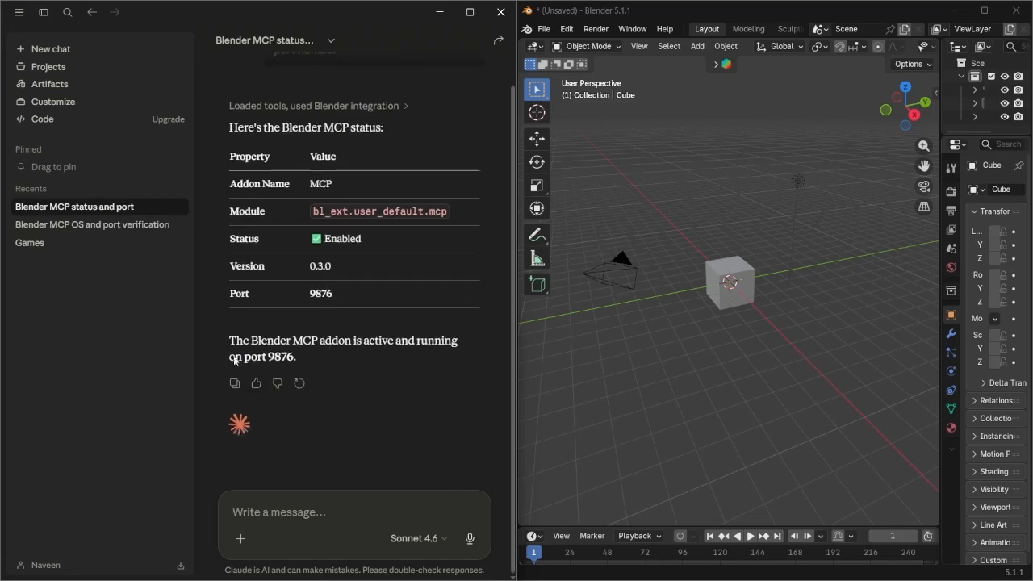
Reopen Blender Preferences to check the MCP server settings, then minimize the window
{"action": "left_click", "coordinate": [566, 29]}
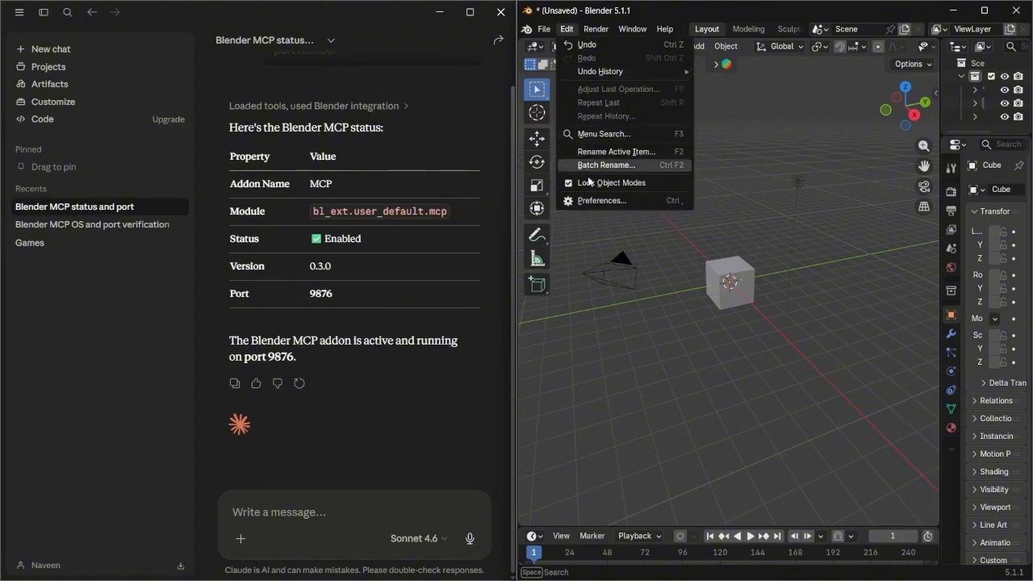
{"action": "left_click", "coordinate": [601, 200]}
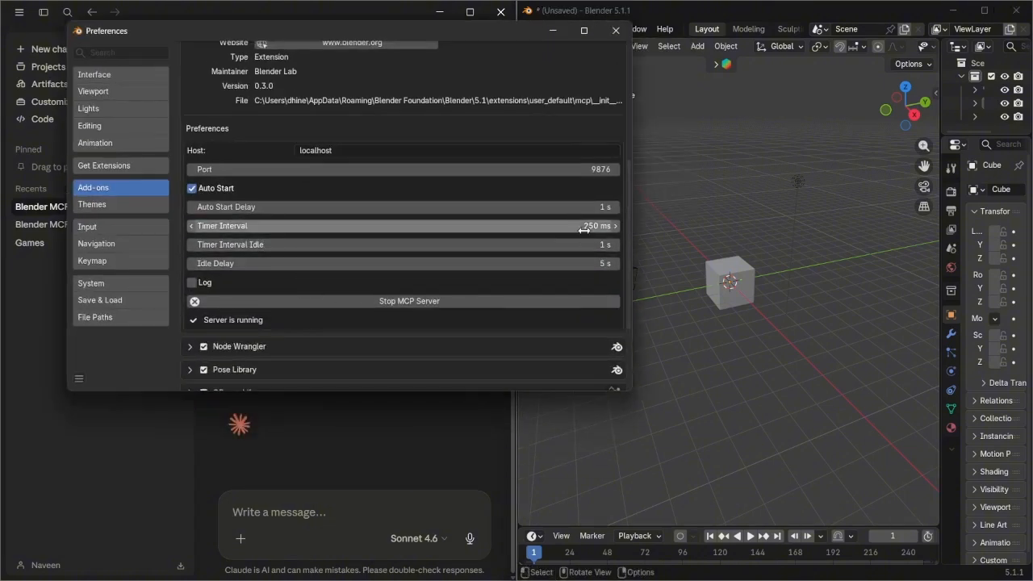
{"action": "left_click", "coordinate": [555, 32]}
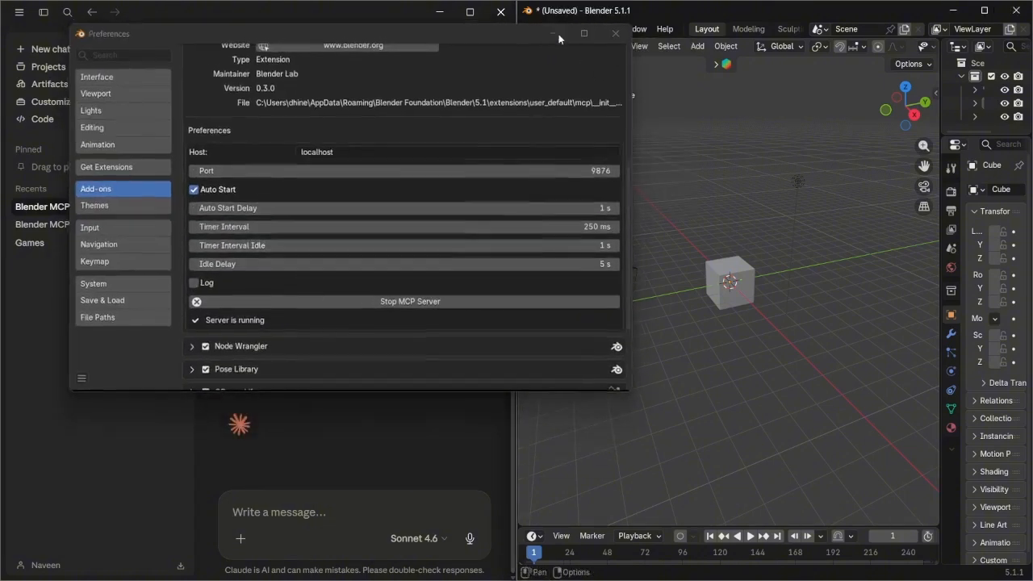
Ask Claude: "now create an low poly bi-cycle in blender" and send it
{"action": "left_click", "coordinate": [307, 512]}
{"action": "type", "text": "n"}
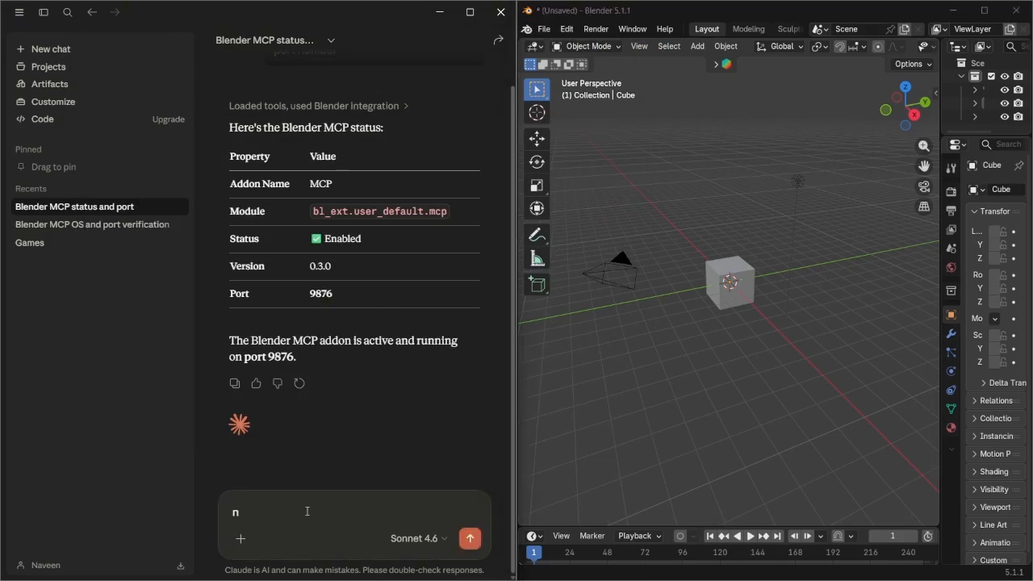
{"action": "type", "text": "ow create a"}
{"action": "key", "text": "BackSpace"}
{"action": "key", "text": "BackSpace"}
{"action": "type", "text": "ate an low pol"}
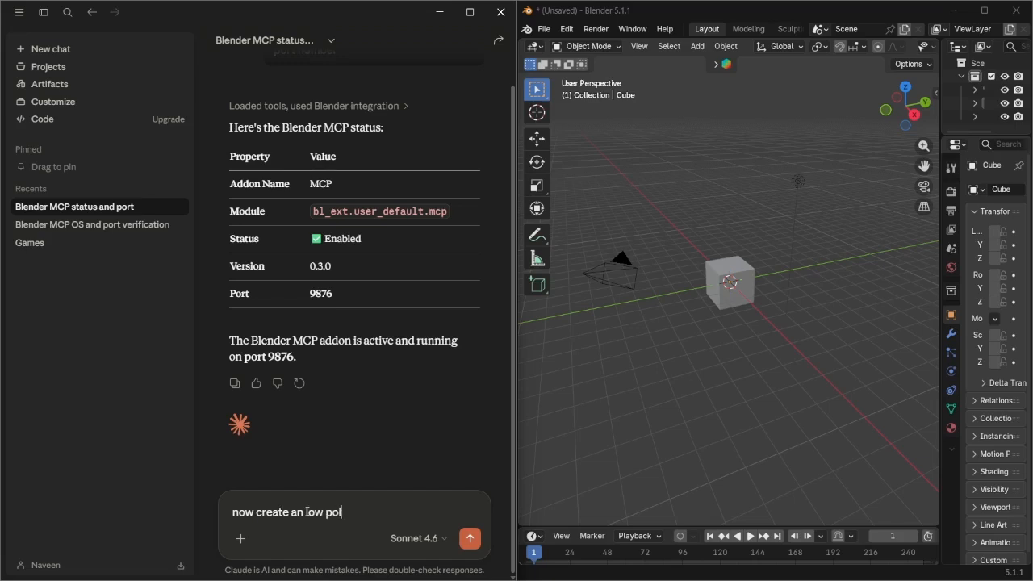
{"action": "type", "text": "y bi-cycle in blender"}
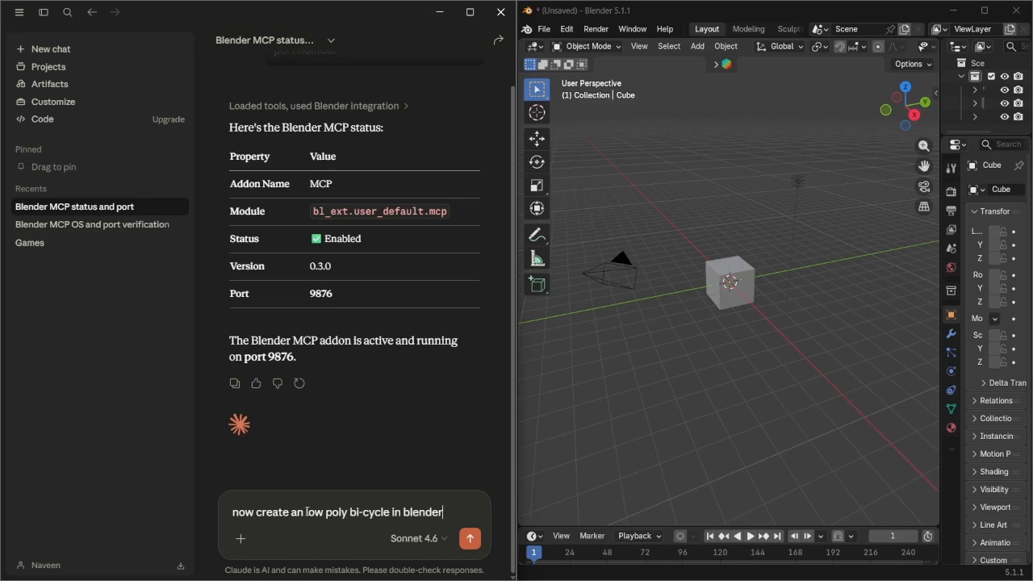
{"action": "key", "text": "Return"}
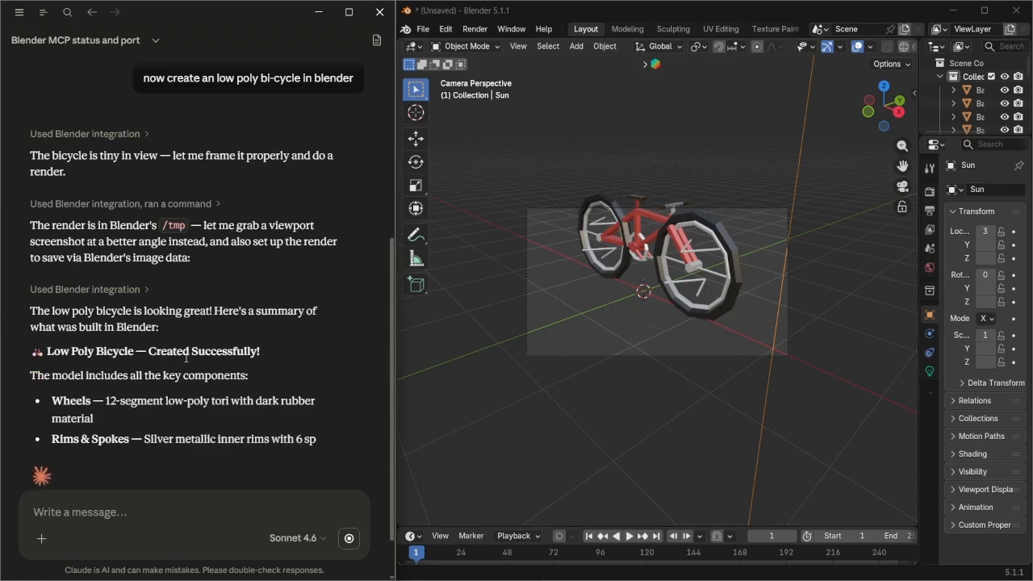
Read Claude's summary and inspect the generated bicycle by orbiting the viewport and selecting its parts
{"action": "scroll", "coordinate": [160, 352], "scroll_direction": "down", "scroll_amount": 2}
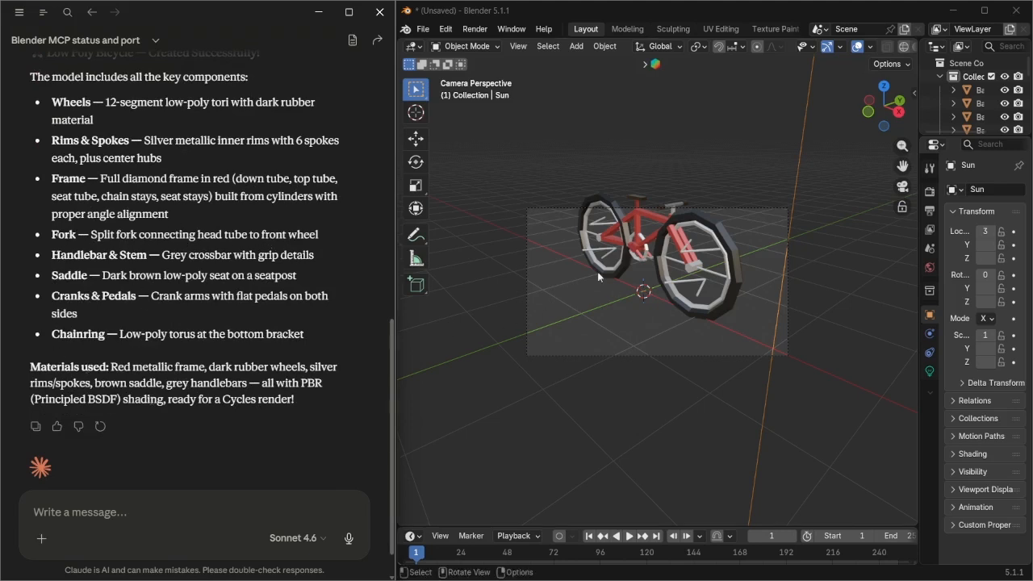
{"action": "middle_click_drag", "start_coordinate": [682, 259], "coordinate": [829, 378]}
{"action": "middle_click_drag", "start_coordinate": [689, 293], "coordinate": [804, 221], "text": "shift"}
{"action": "scroll", "coordinate": [774, 218], "scroll_direction": "up", "scroll_amount": 3}
{"action": "left_click", "coordinate": [674, 205]}
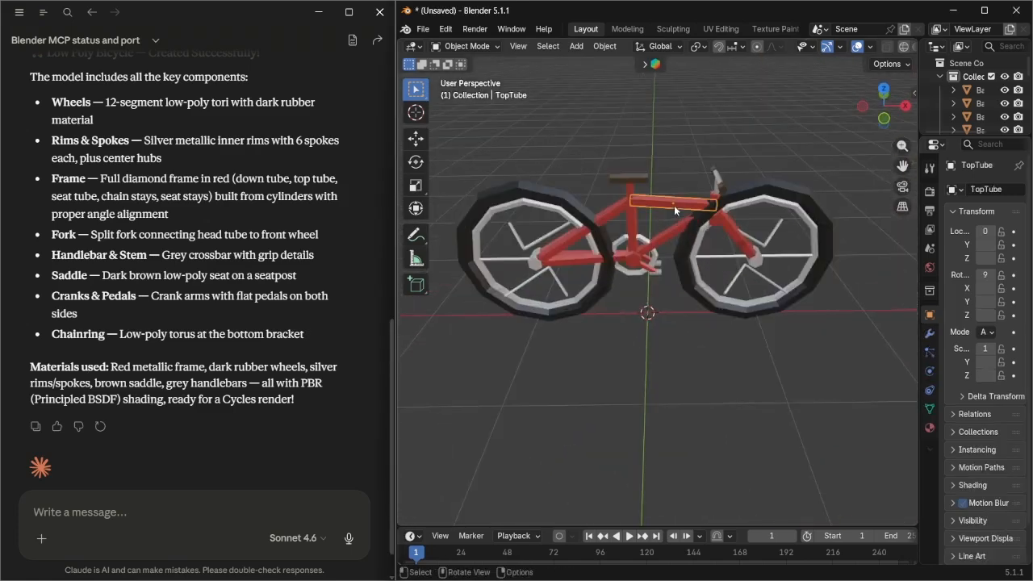
{"action": "left_click", "coordinate": [622, 212]}
{"action": "left_click", "coordinate": [631, 230]}
{"action": "left_click", "coordinate": [629, 191]}
{"action": "left_click", "coordinate": [627, 179]}
{"action": "left_click", "coordinate": [543, 227]}
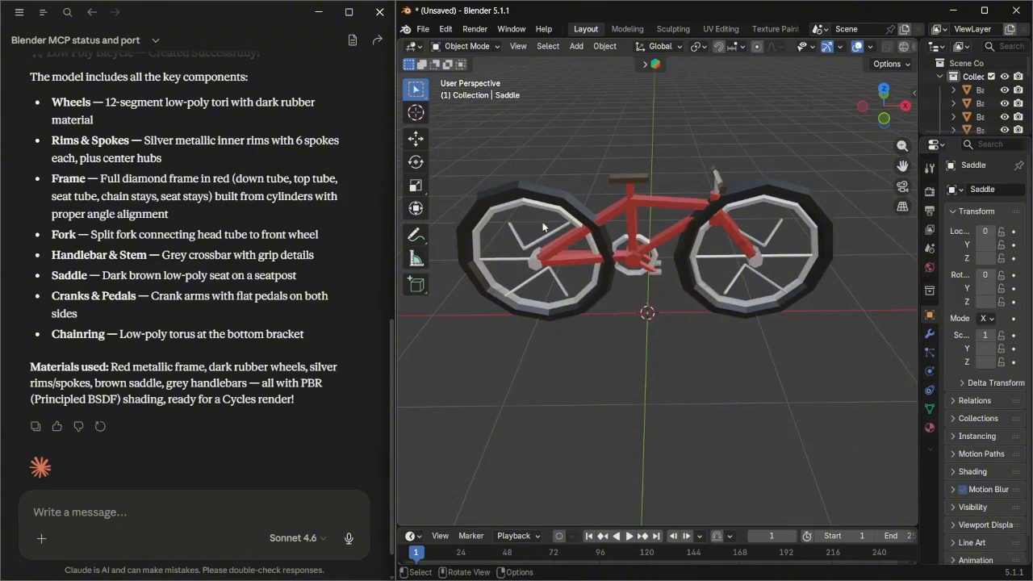
{"action": "left_click", "coordinate": [566, 212]}
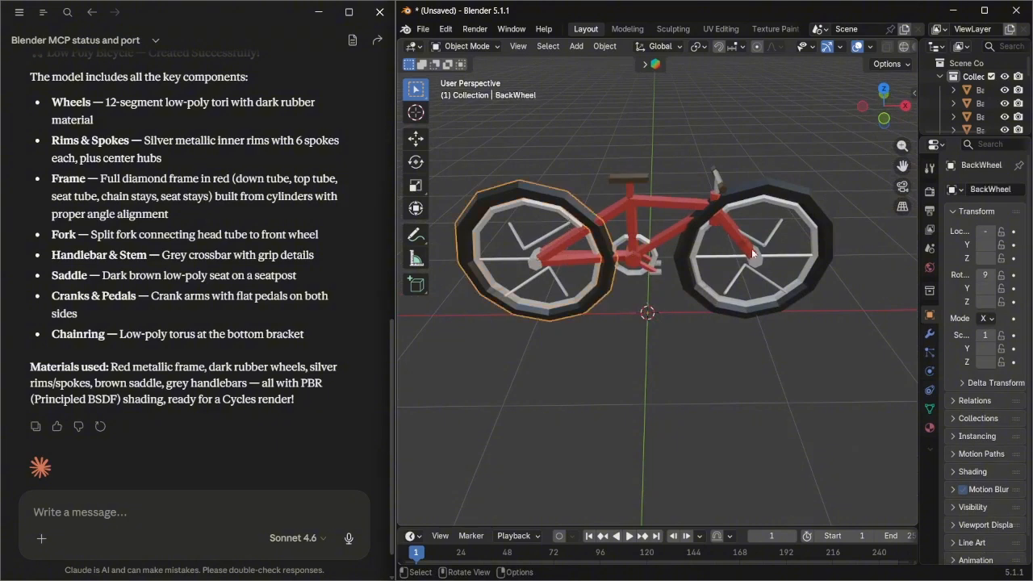